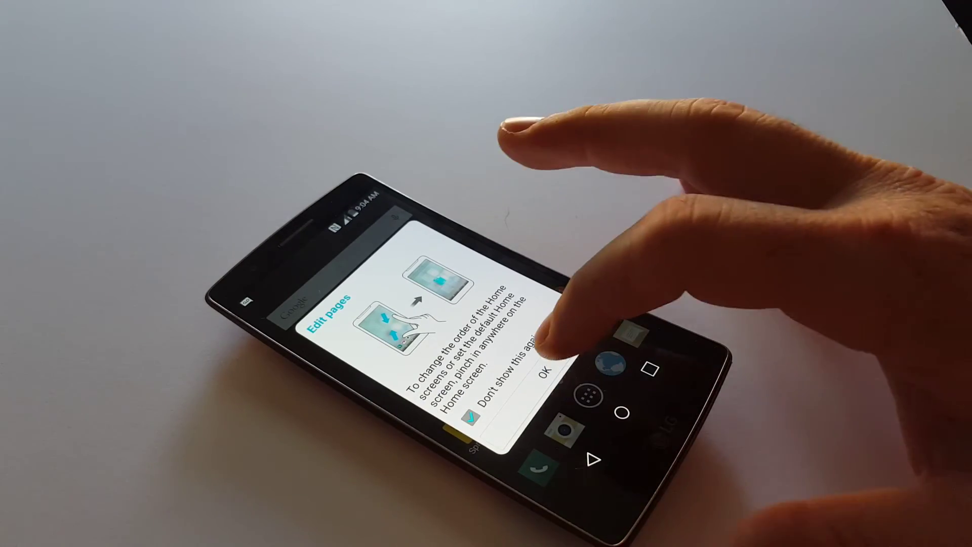
Tap OK on the Edit pages tip to close it and reveal the home screen
click(544, 372)
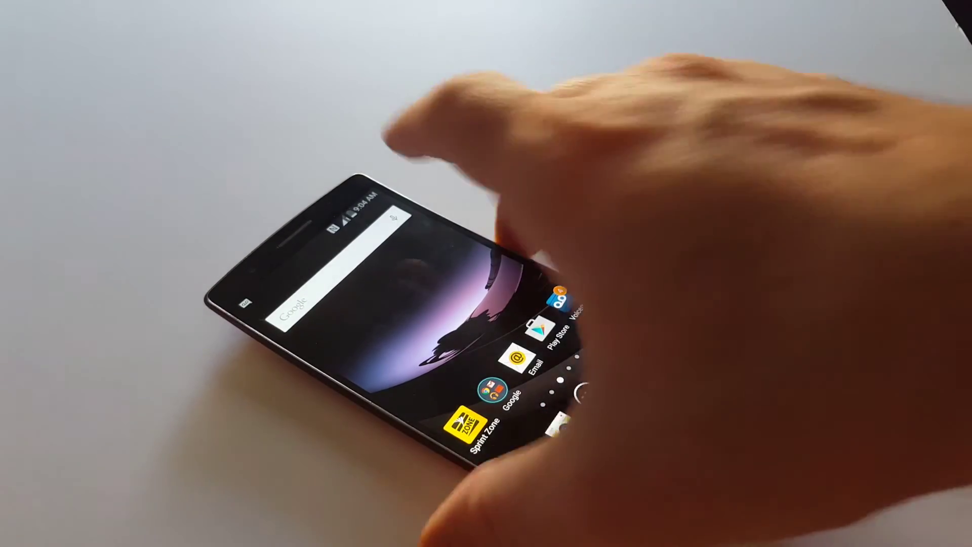